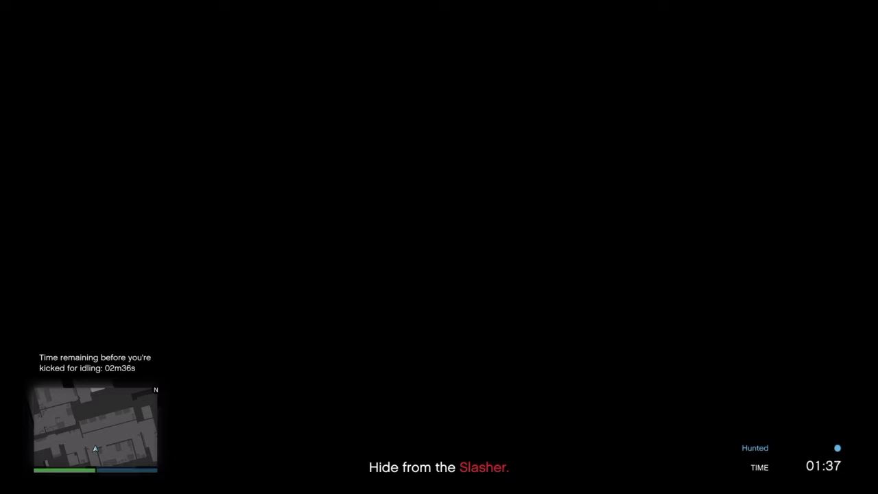
key(w)
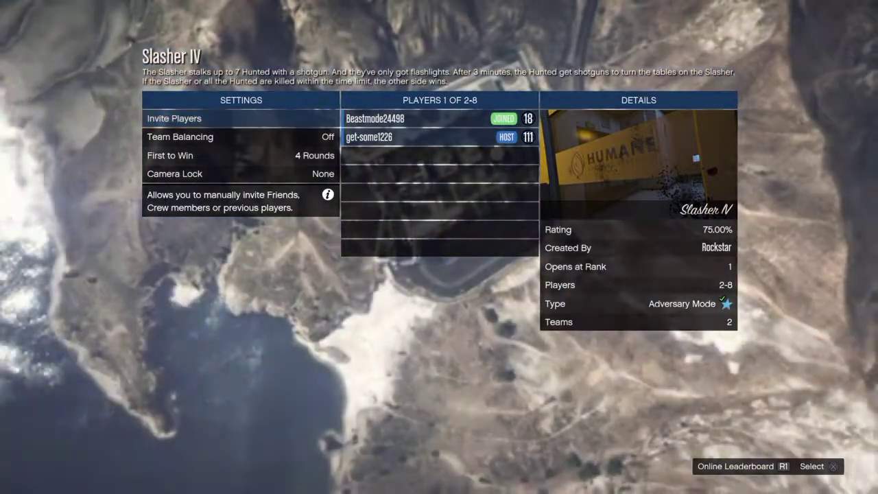
key(Return)
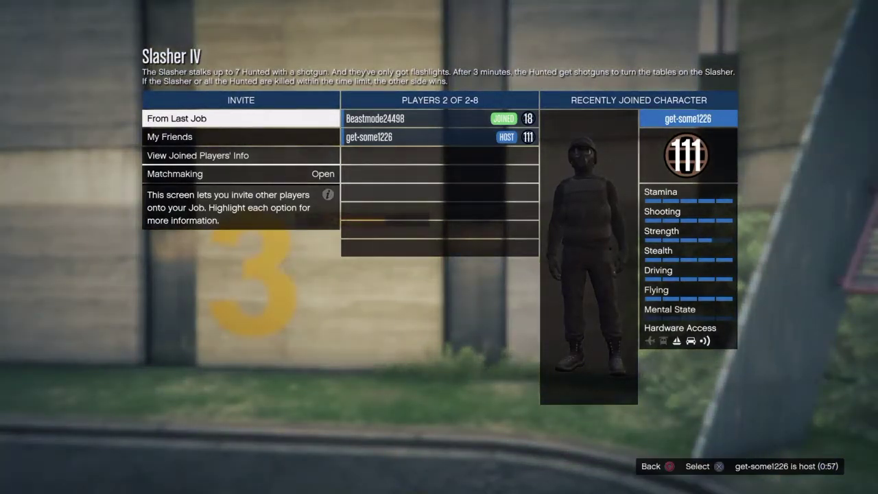
key(Down)
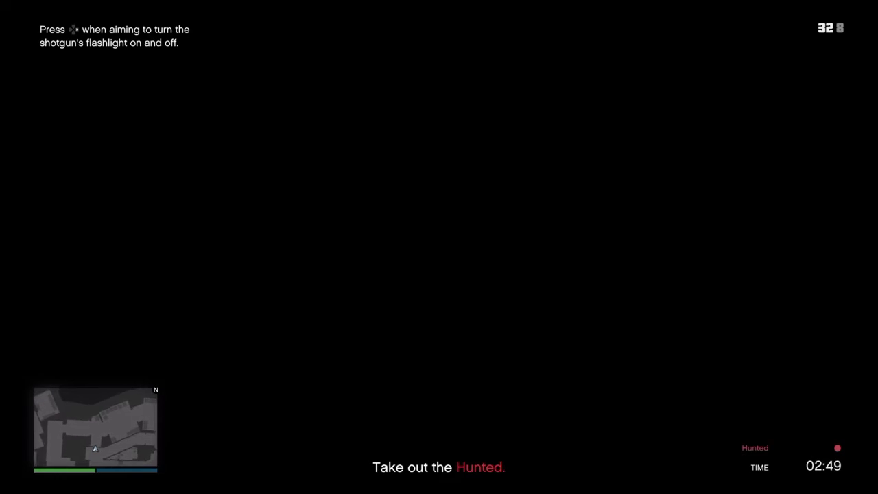
key(e)
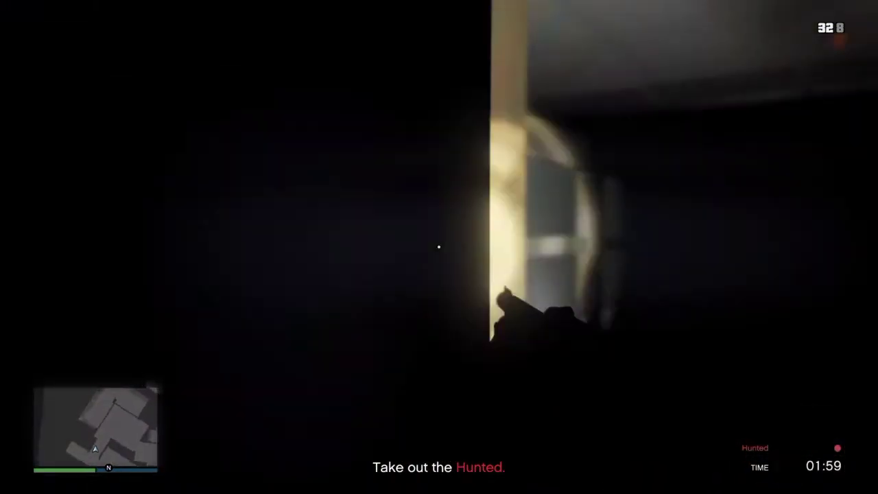
key(e)
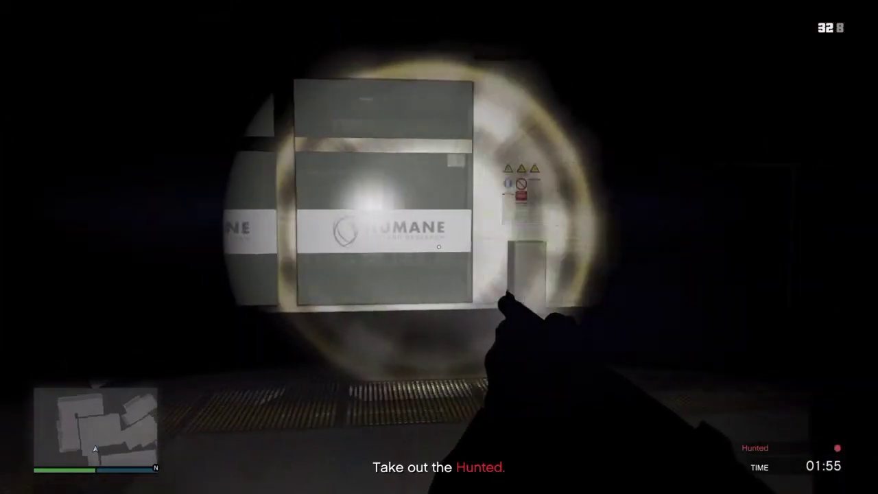
key(e)
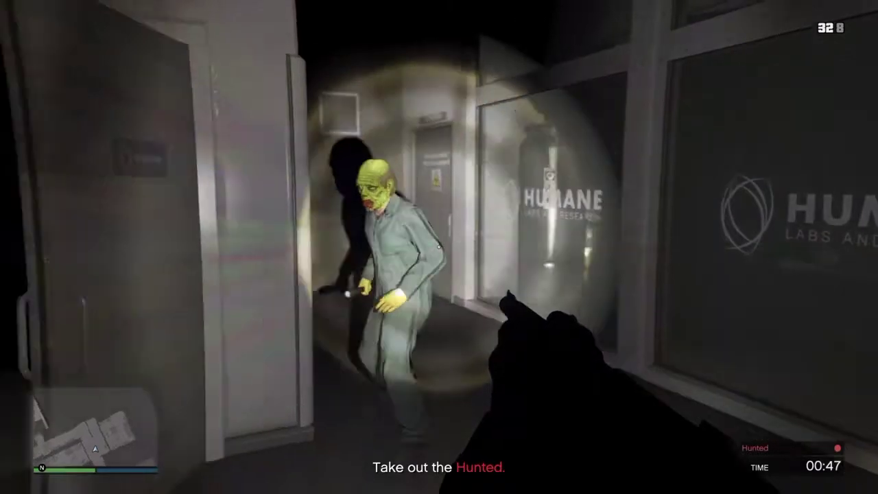
click(439, 247)
click(439, 247)
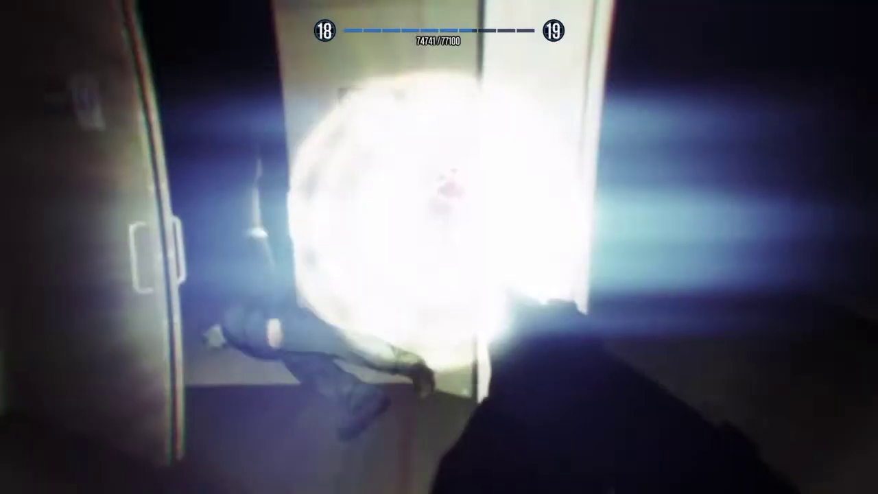
click(439, 247)
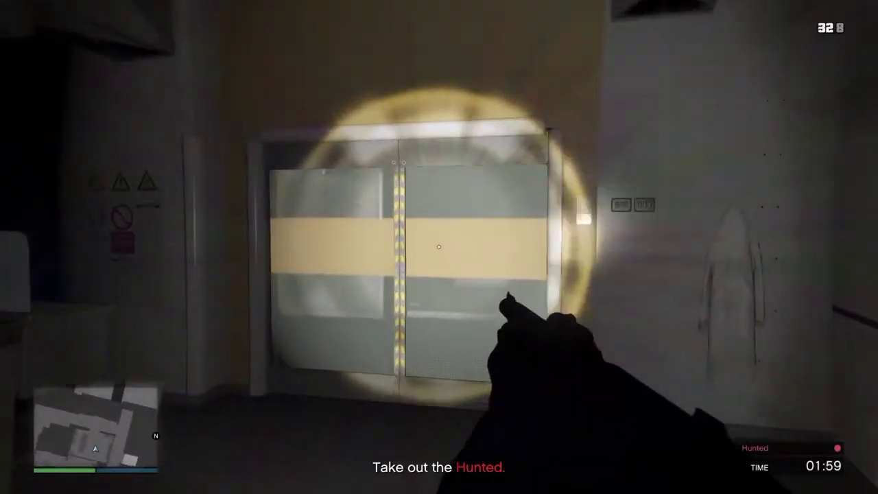
key(w)
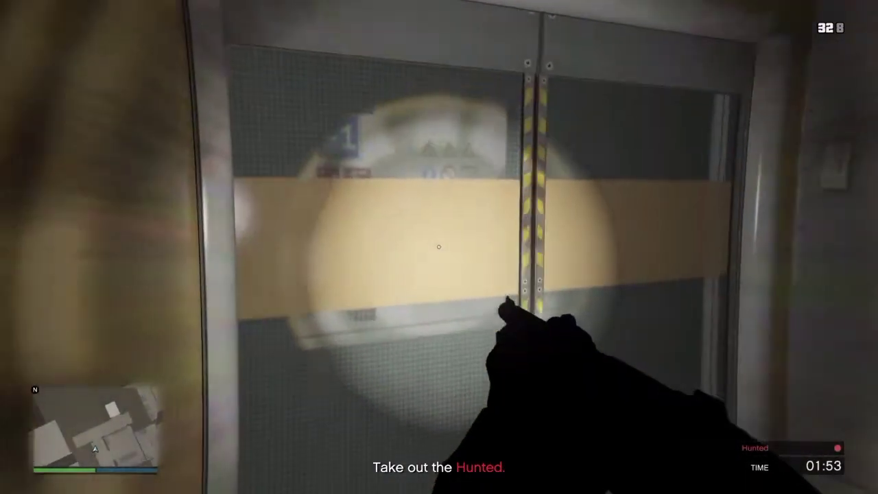
key(w)
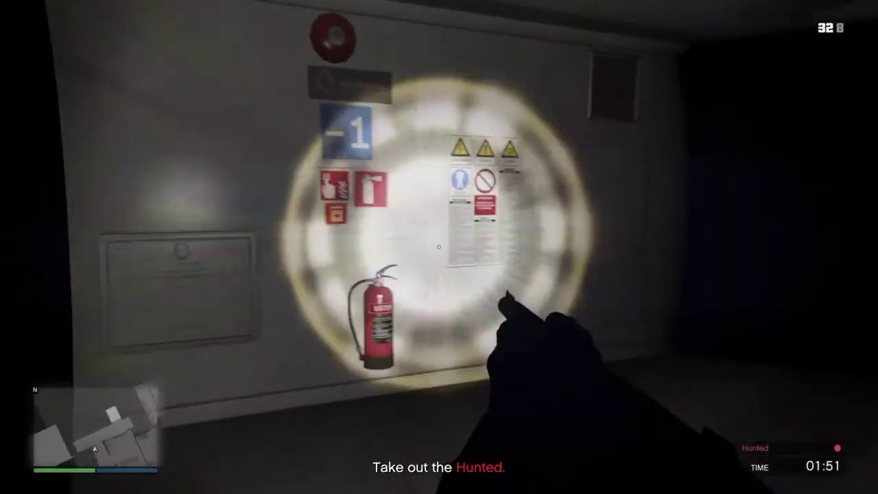
click(439, 247)
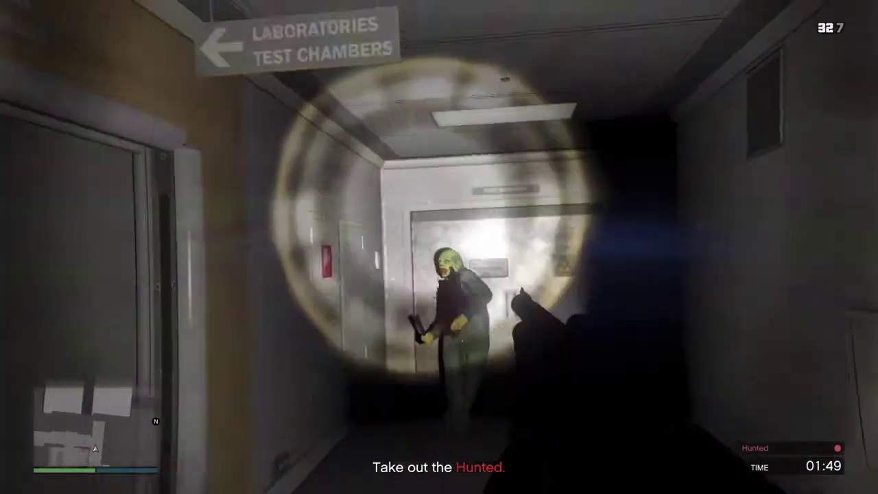
click(439, 247)
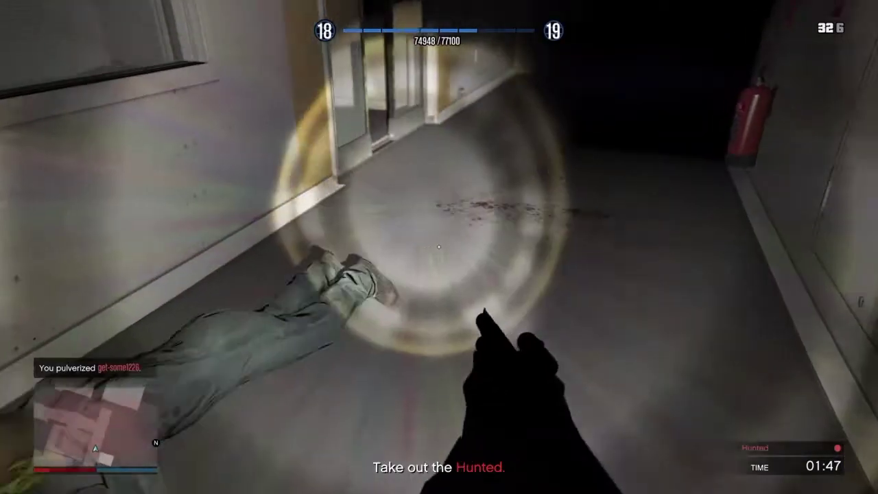
click(439, 246)
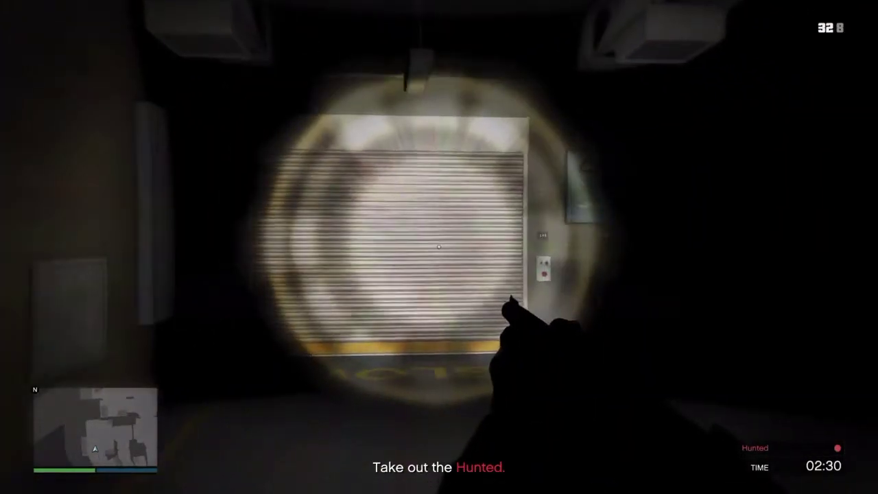
key(w)
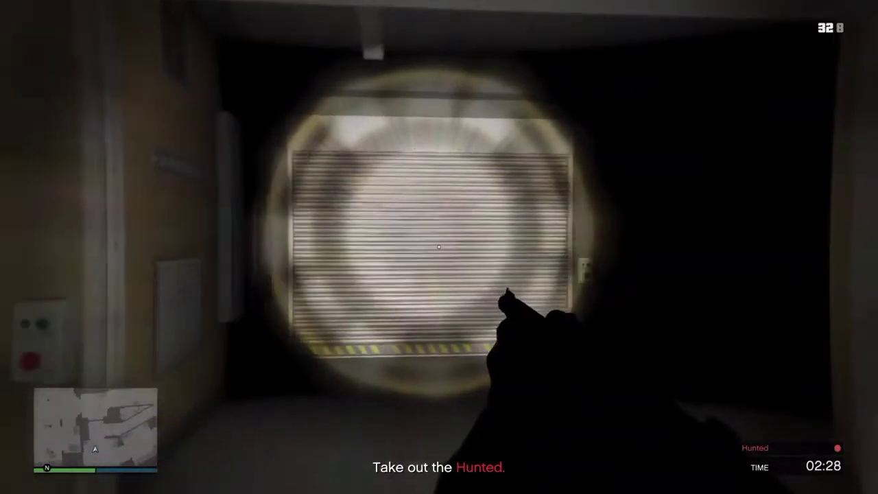
key(w)
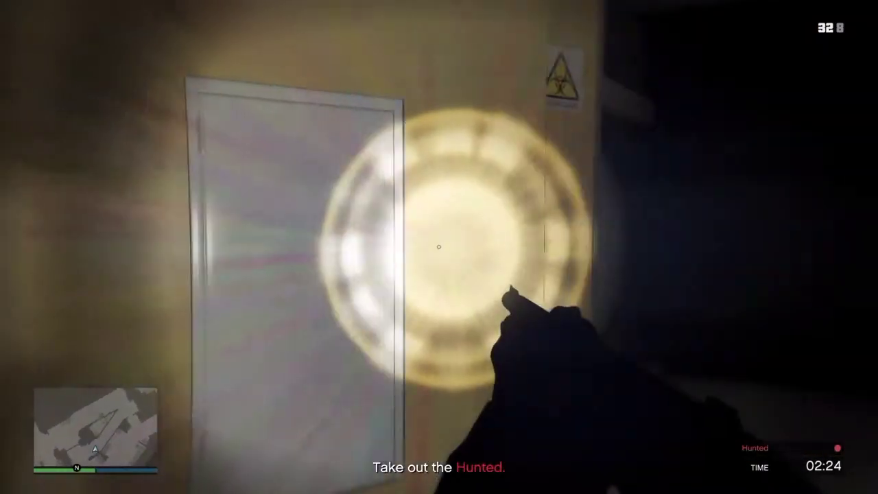
key(w)
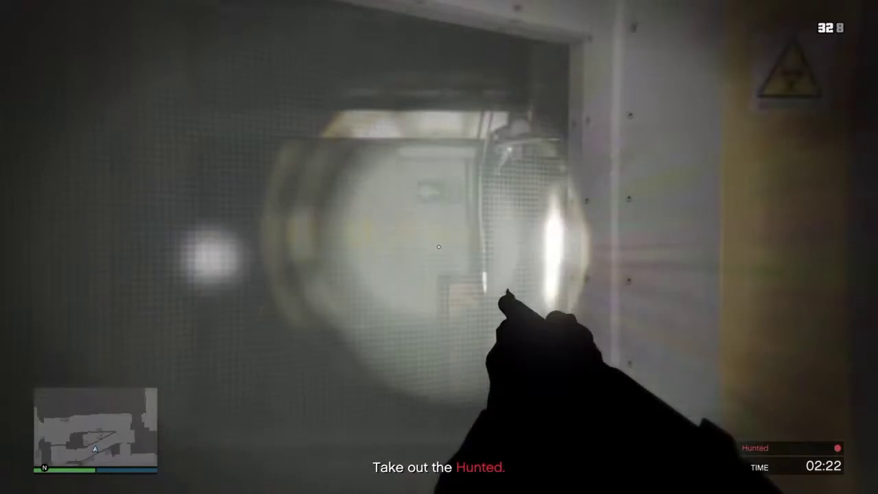
key(w)
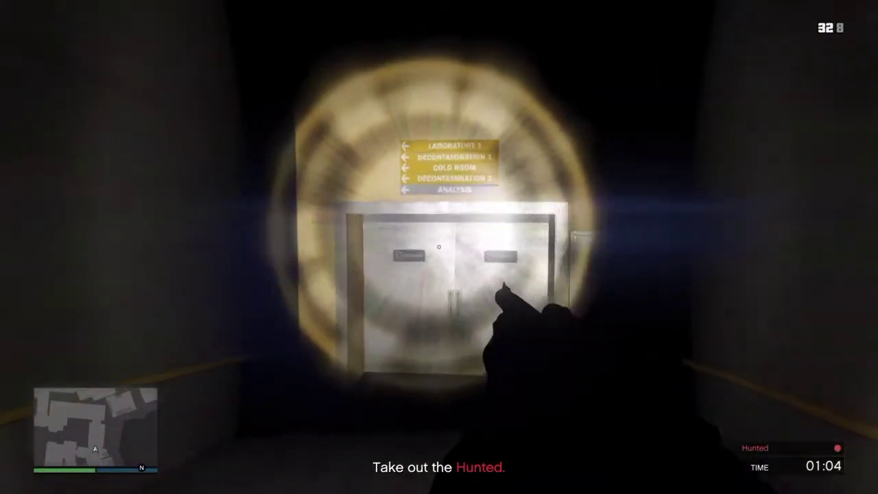
click(439, 247)
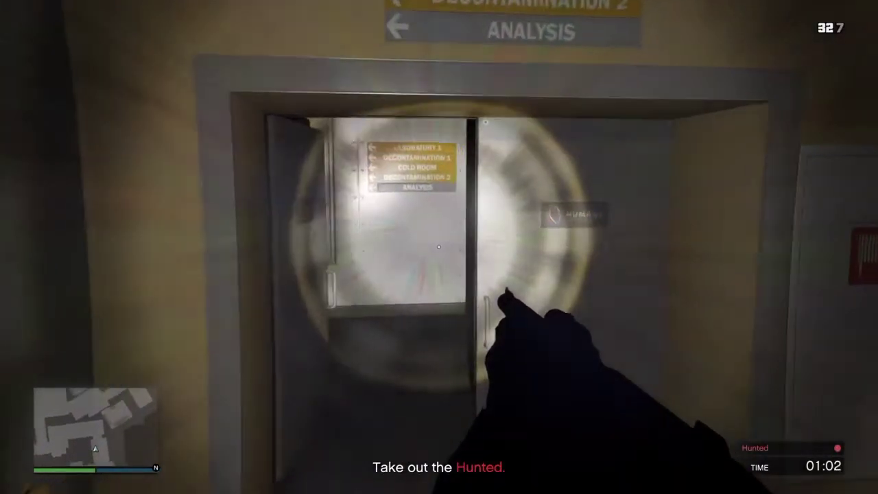
click(439, 247)
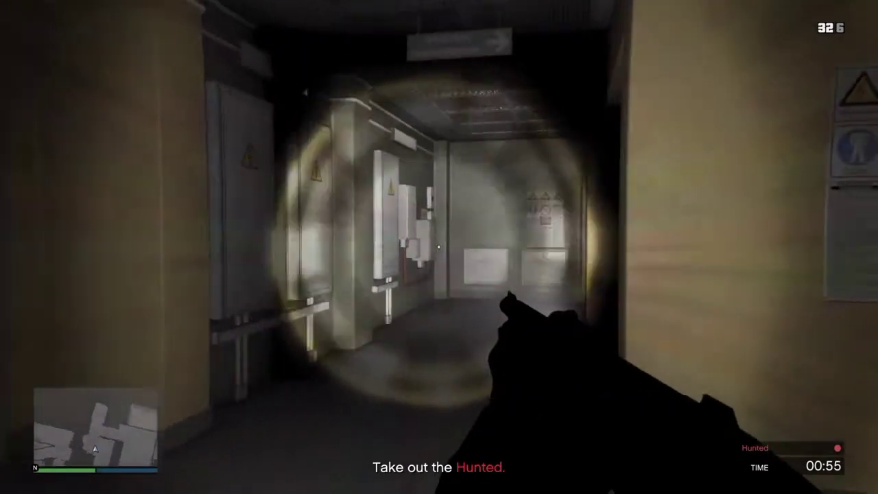
click(439, 247)
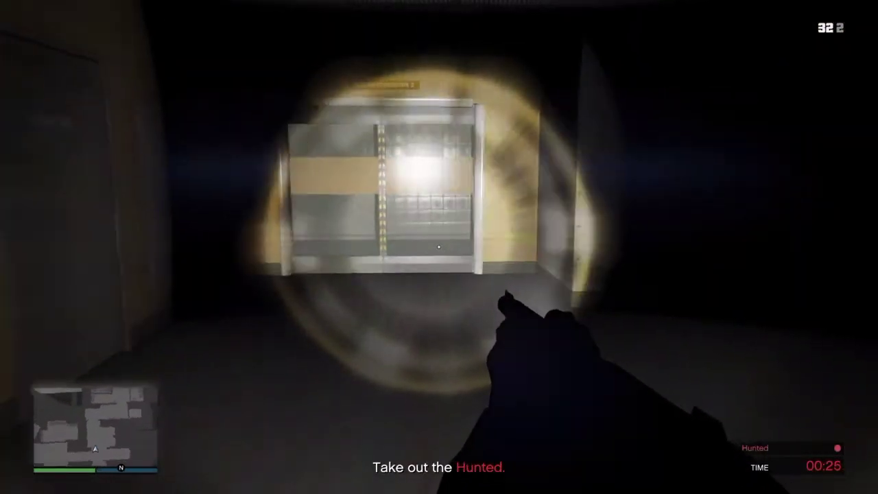
key(r)
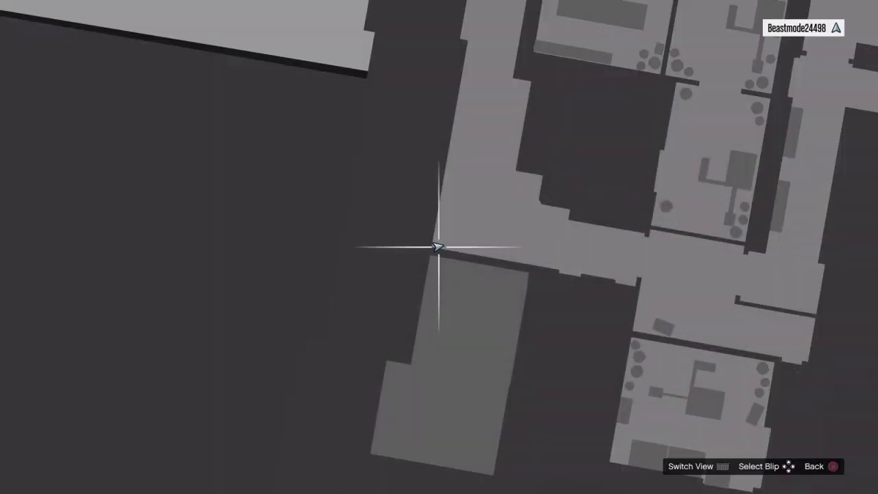
drag(439, 247, 377, 260)
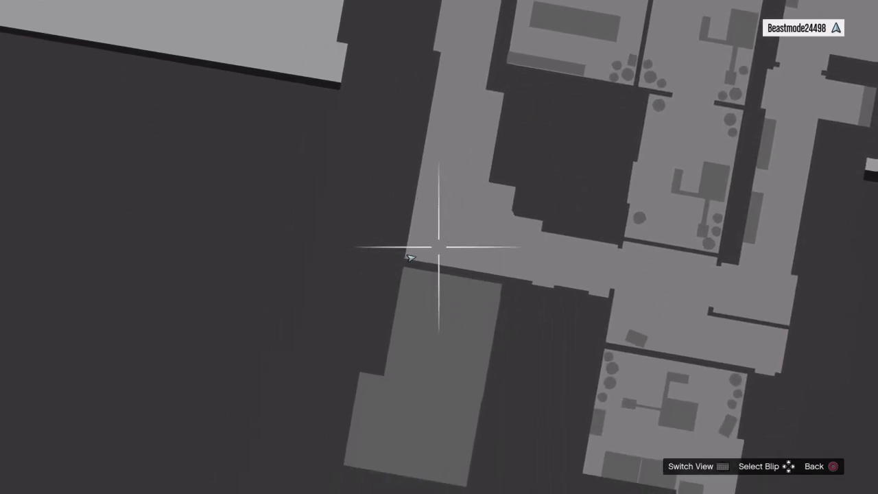
mouse_move(439, 247)
mouse_down()
mouse_move(302, 268)
mouse_move(323, 316)
mouse_move(439, 364)
mouse_move(442, 374)
mouse_move(516, 375)
mouse_move(586, 247)
mouse_up()
key(Escape)
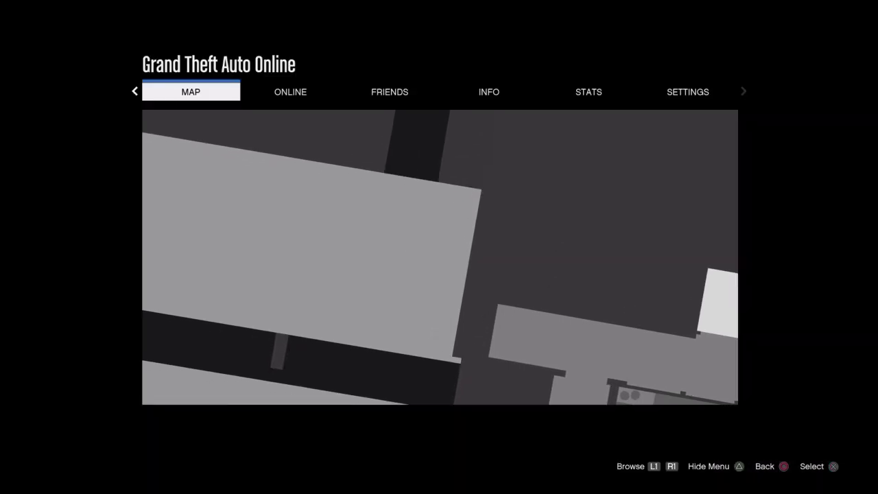
key(Escape)
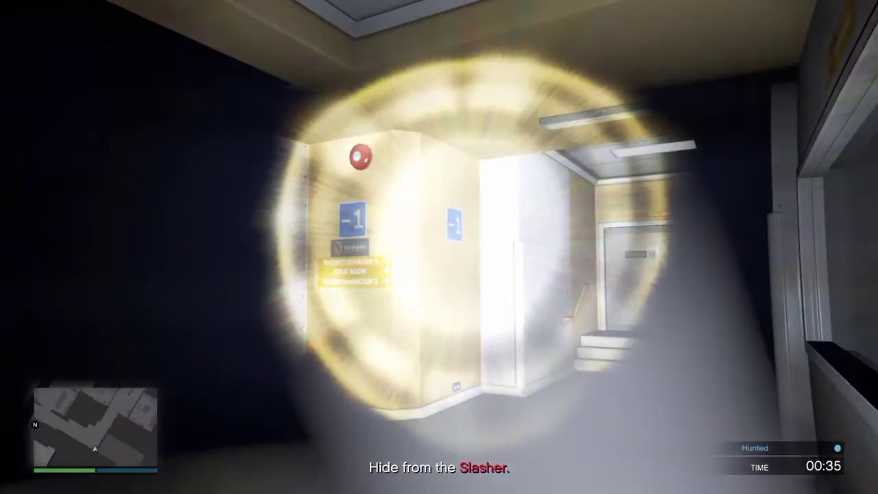
key(w)
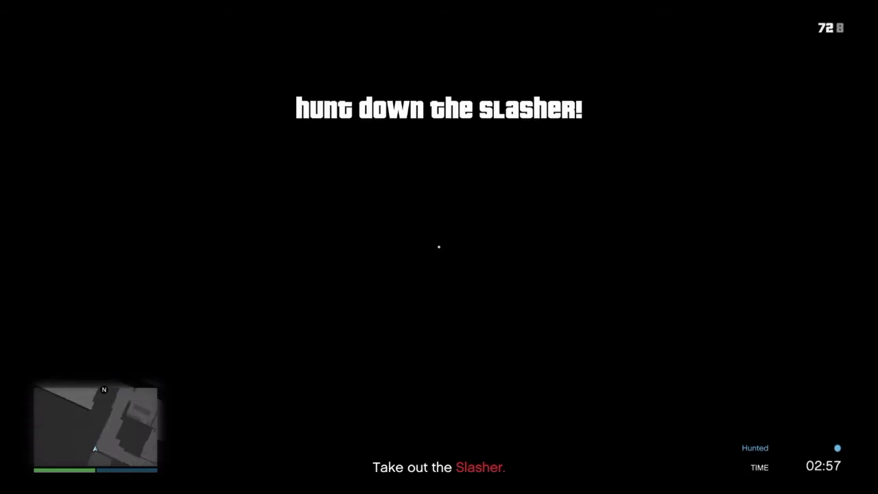
key(w)
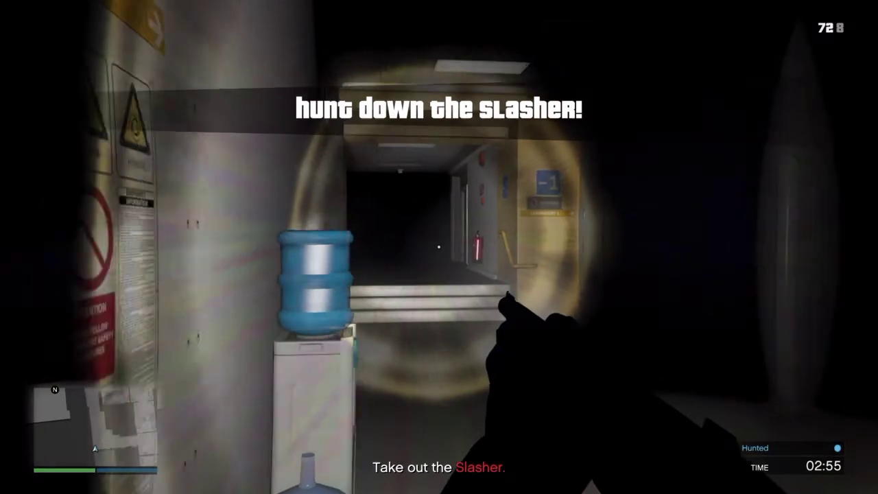
key(w)
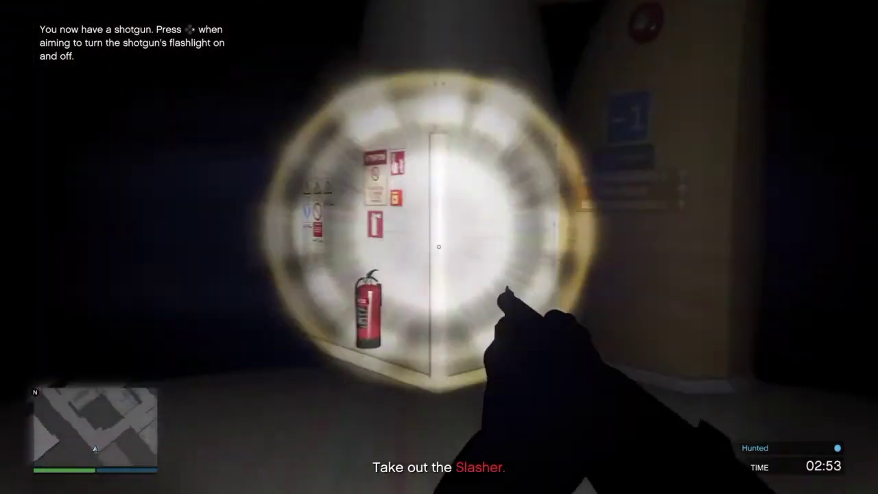
key(w)
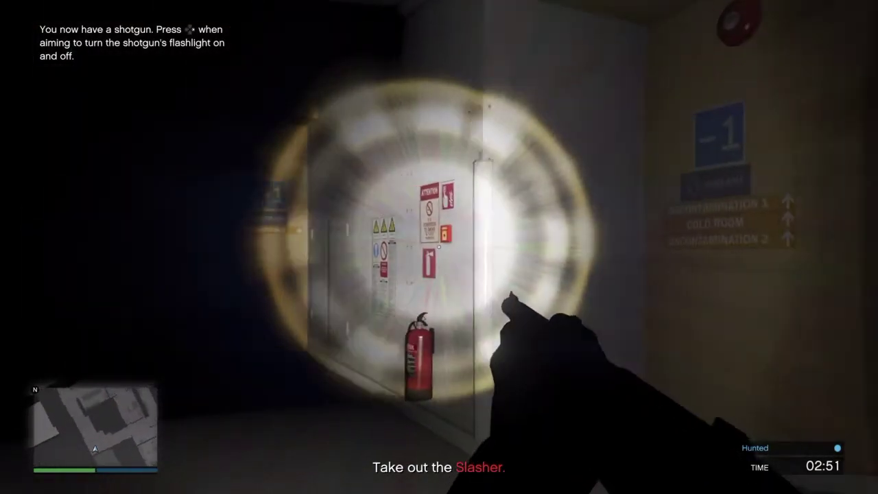
key(w)
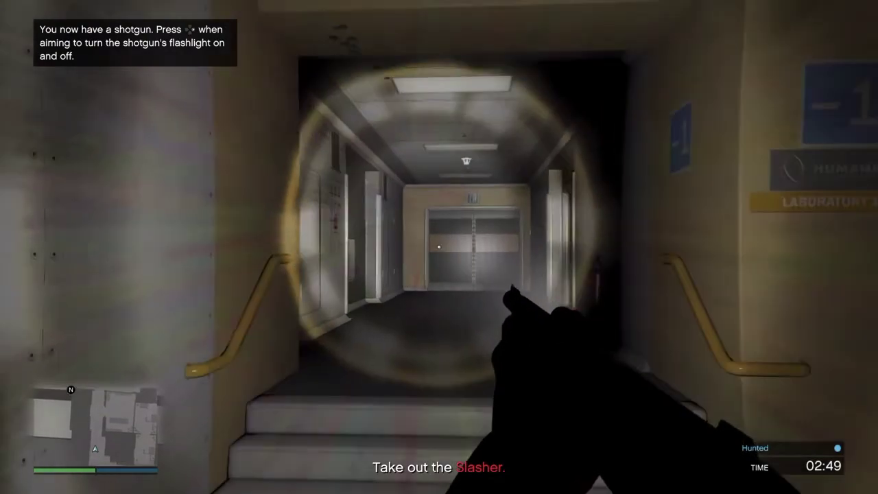
key(w)
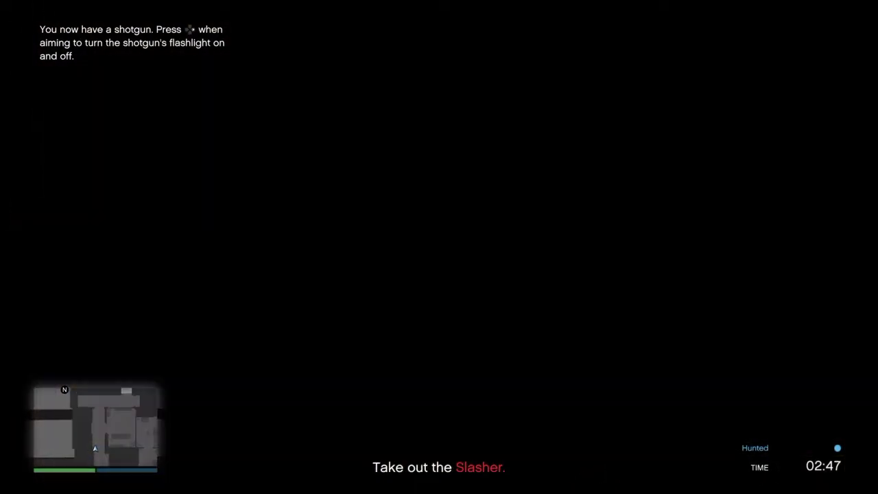
key(w)
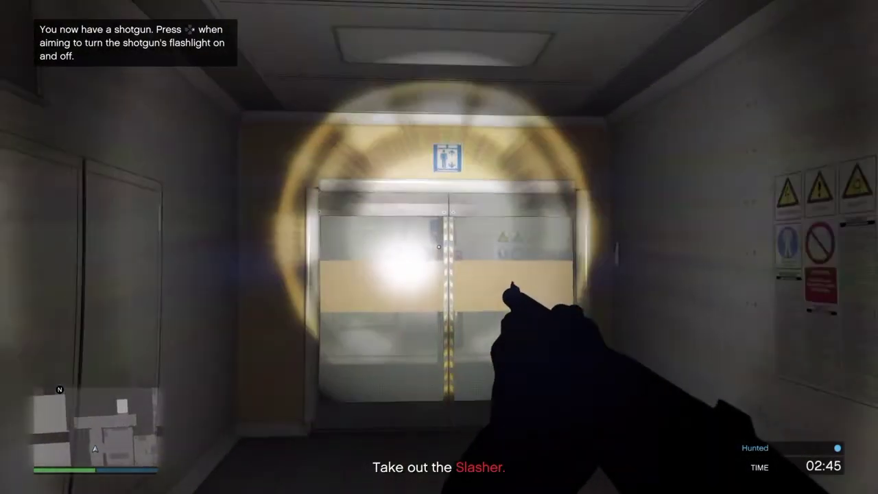
key(w)
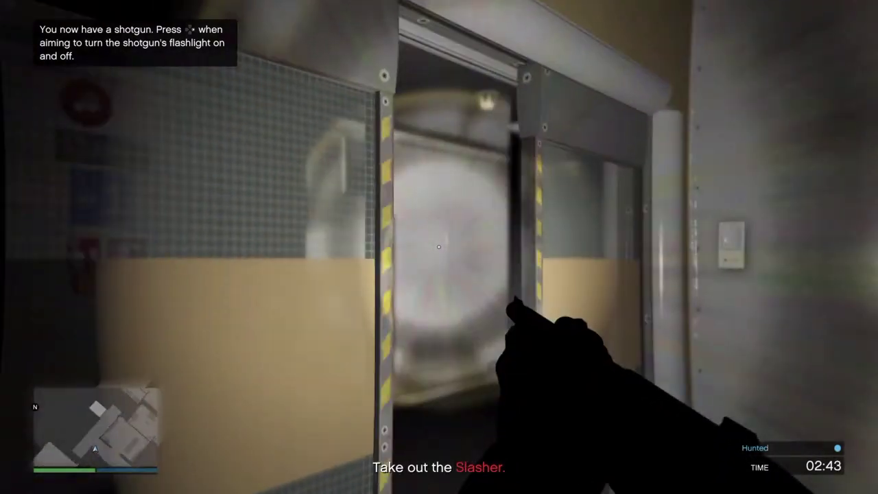
key(w)
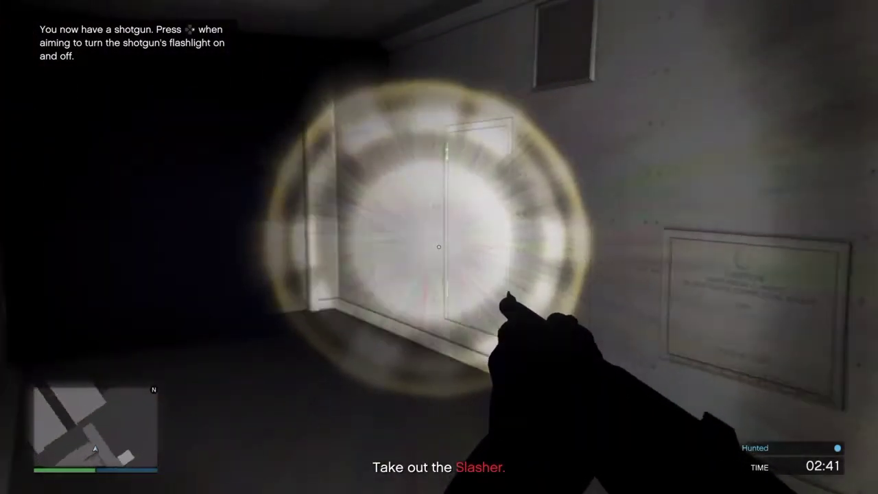
key(w)
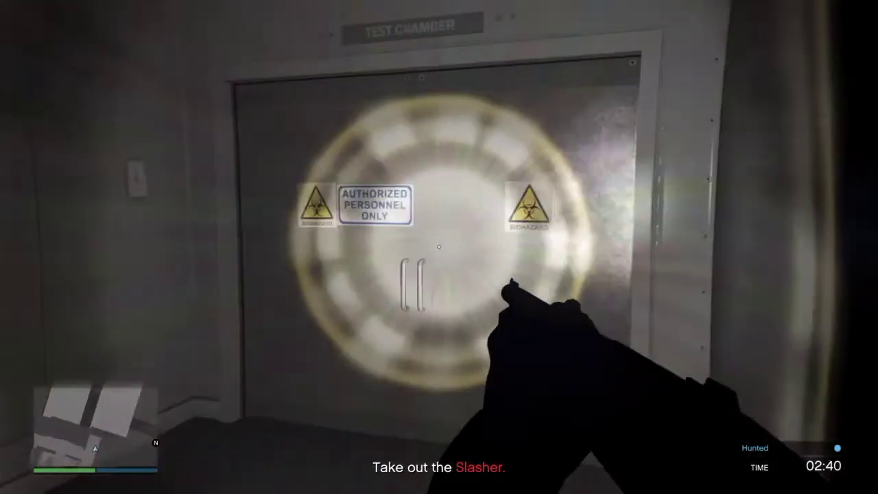
click(439, 247)
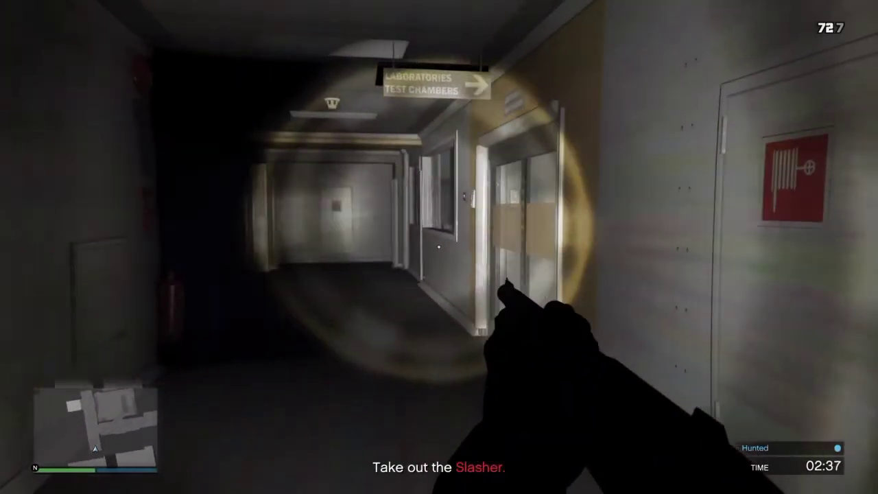
key(w)
key(w)
key(r)
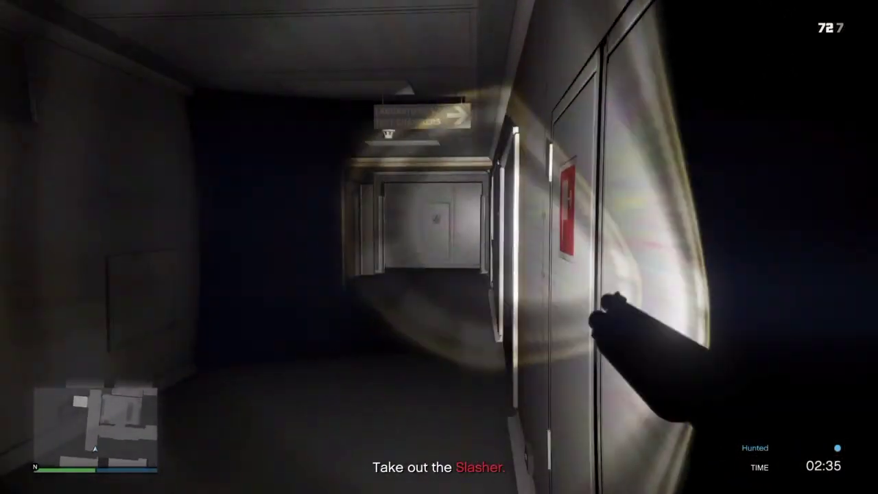
key(w)
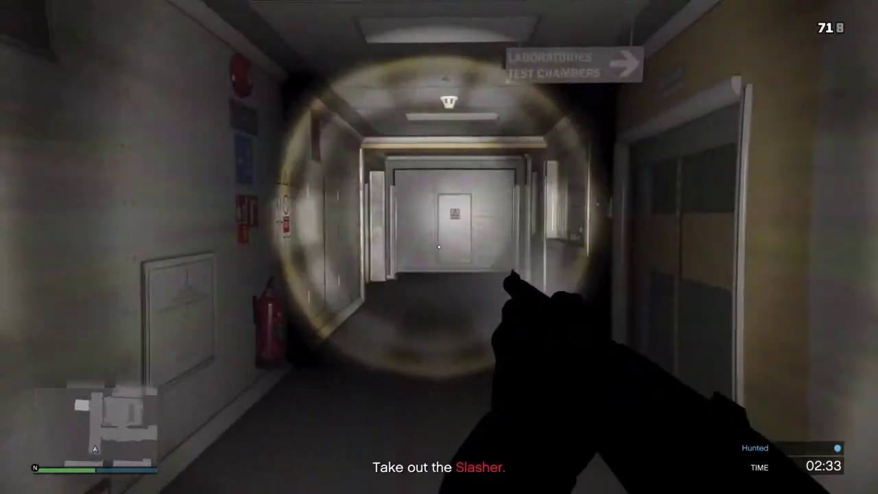
key(w)
key(w)
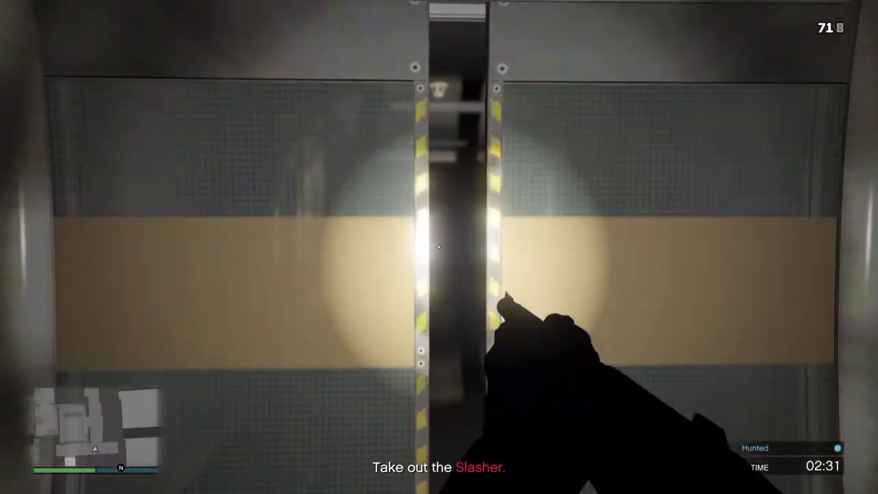
key(w)
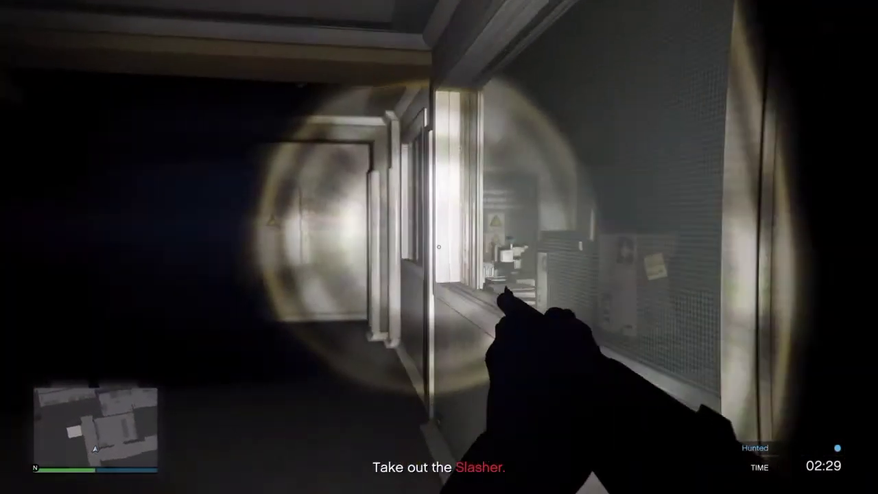
key(w)
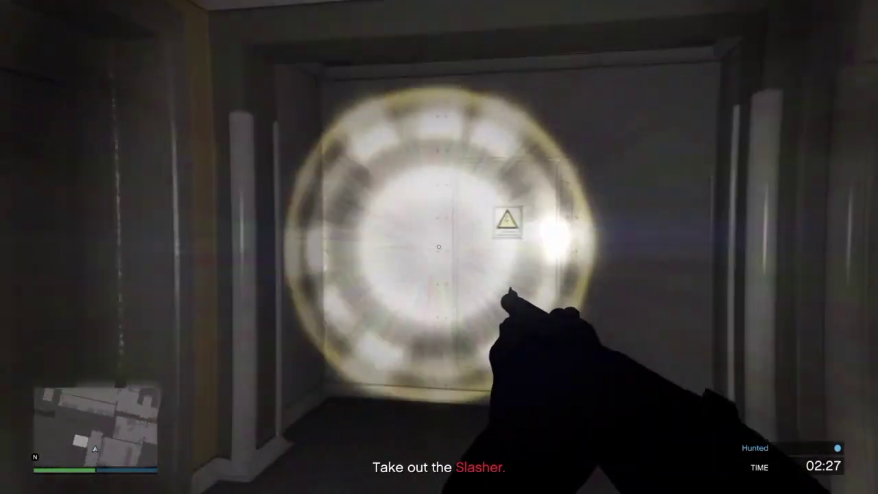
key(w)
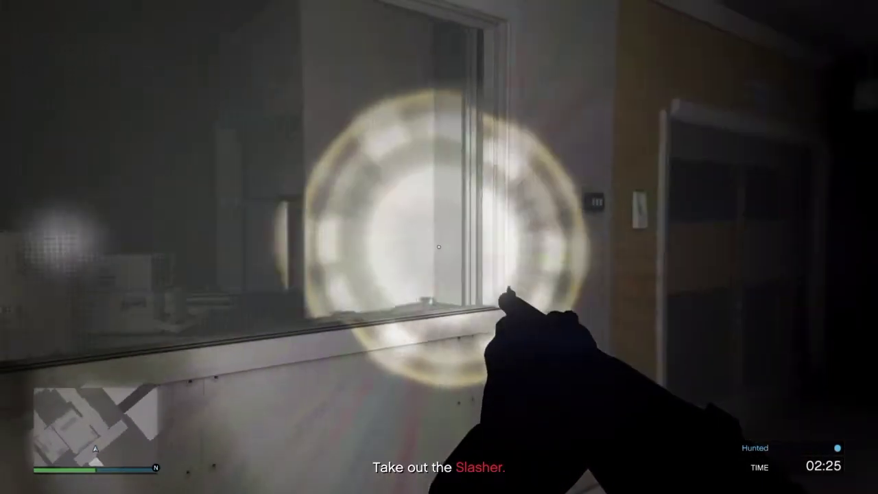
key(w)
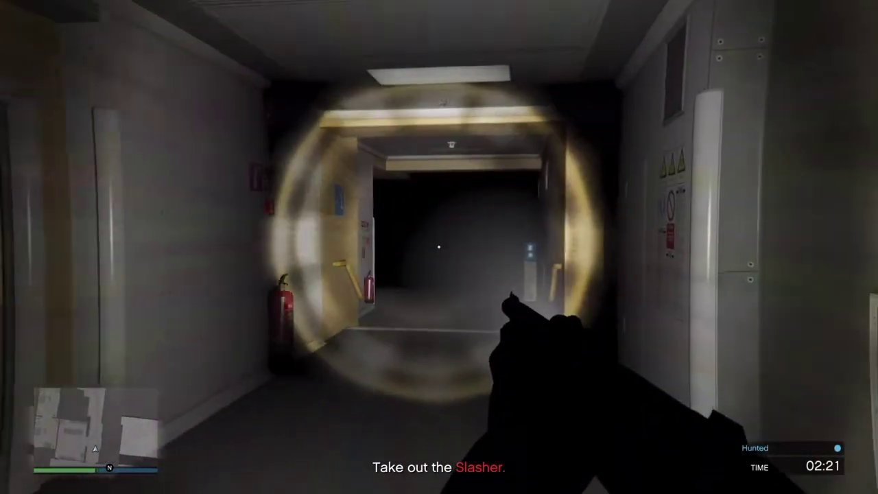
key(w)
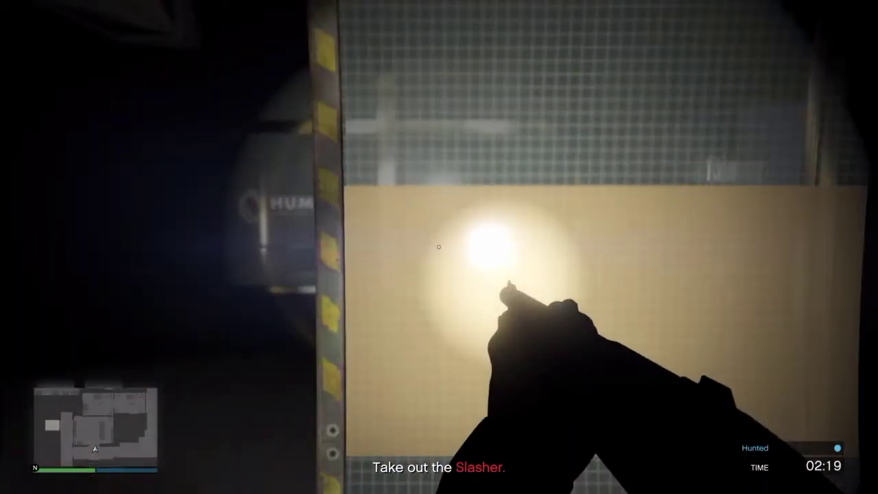
key(e)
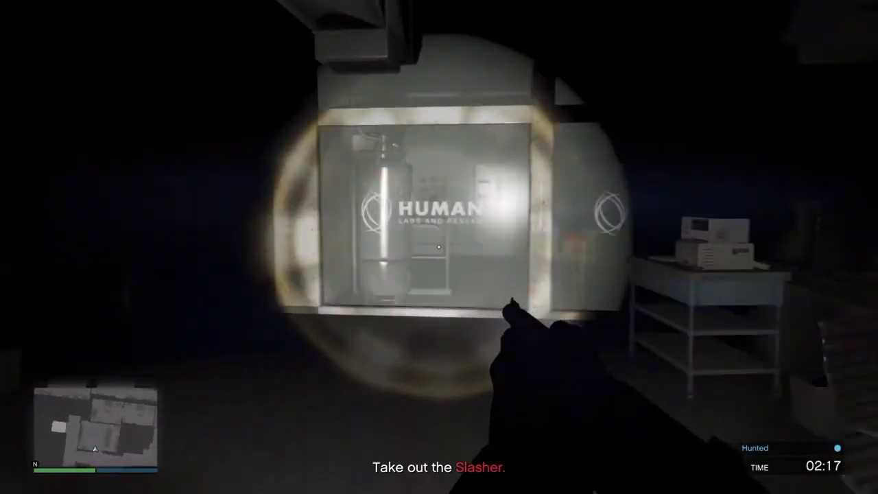
key(w)
key(w)
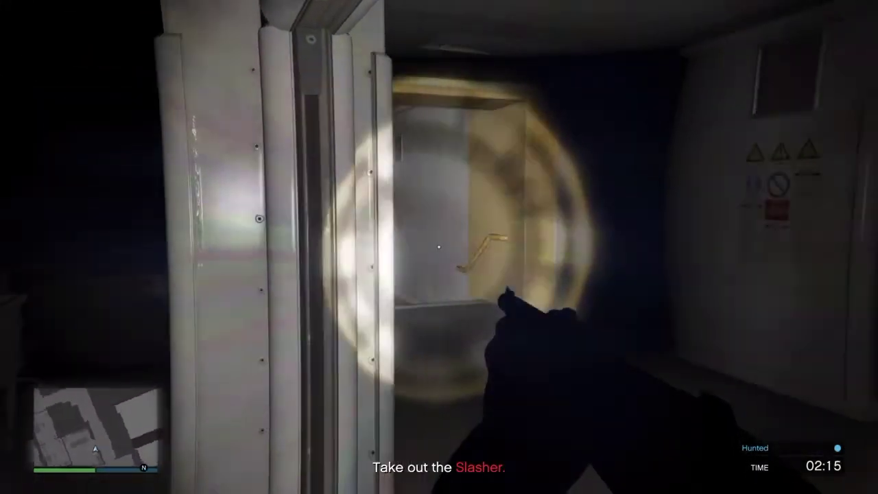
key(w)
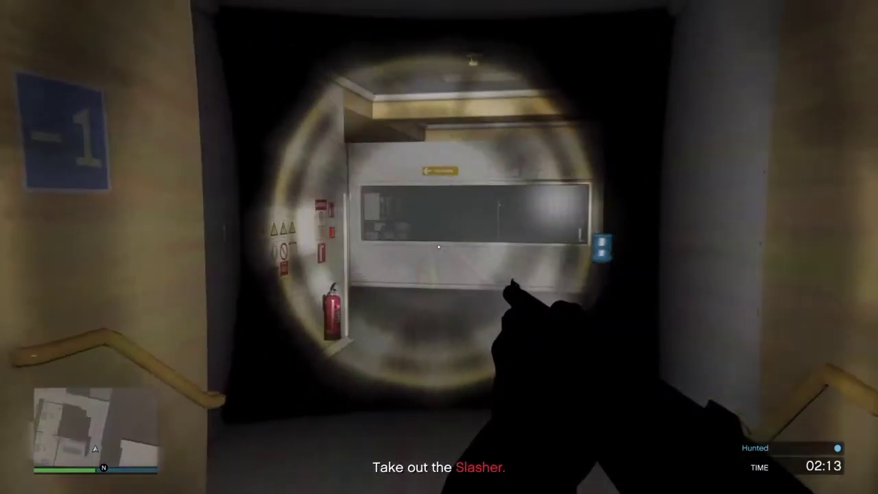
key(w)
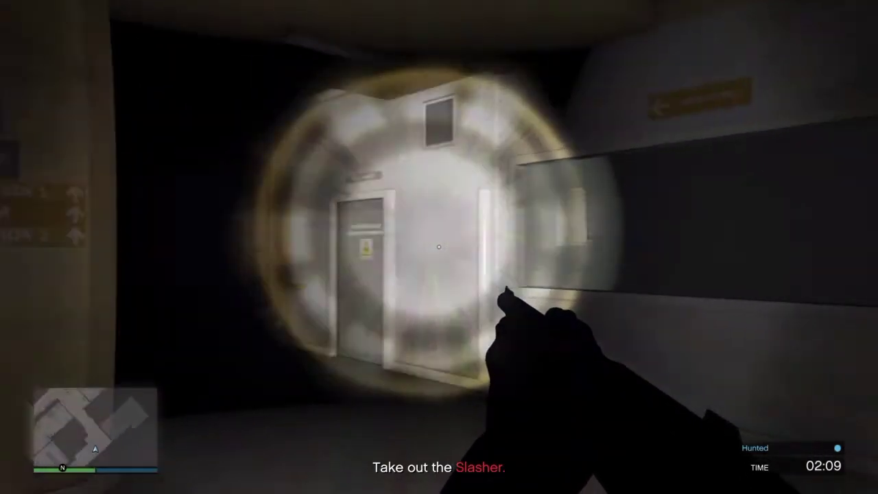
key(w)
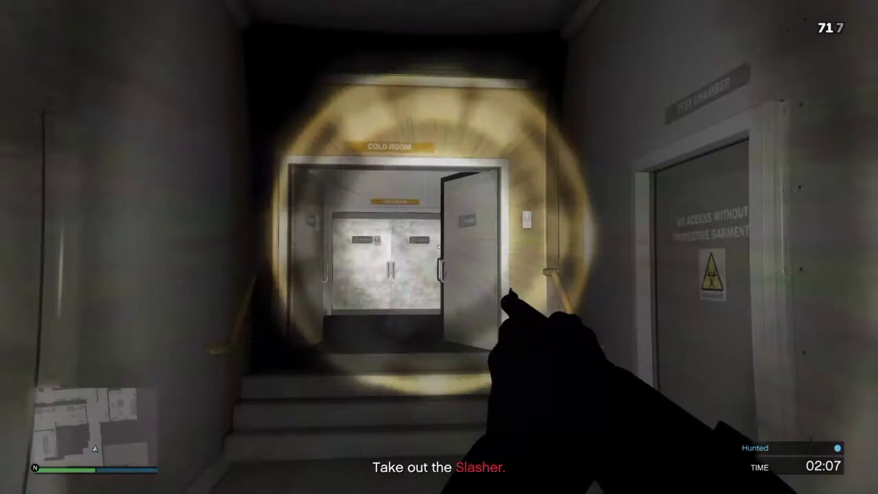
key(w)
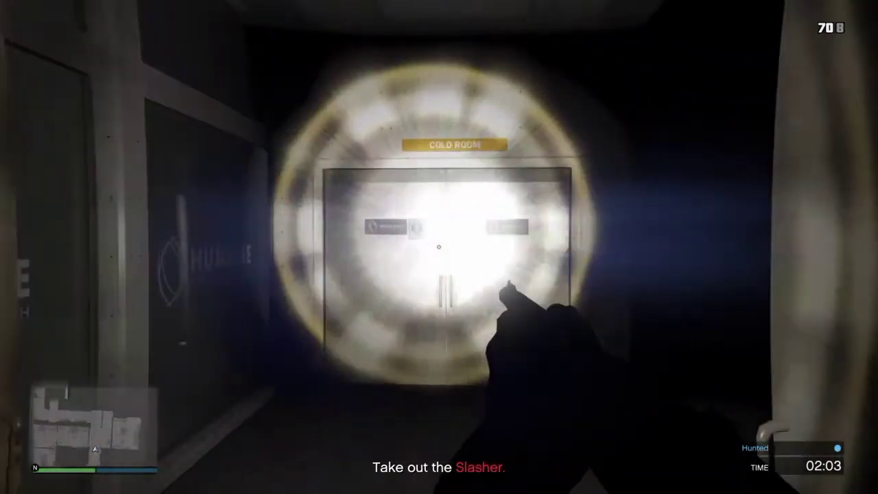
click(439, 247)
key(w)
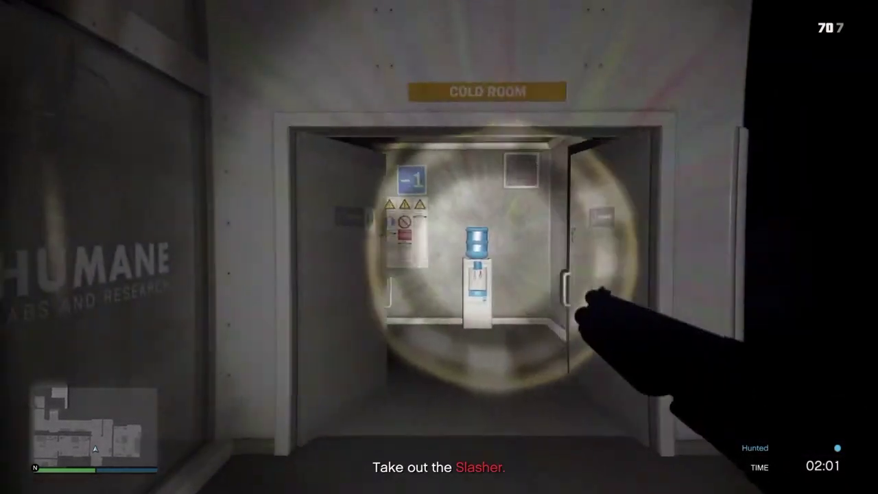
key(r)
key(w)
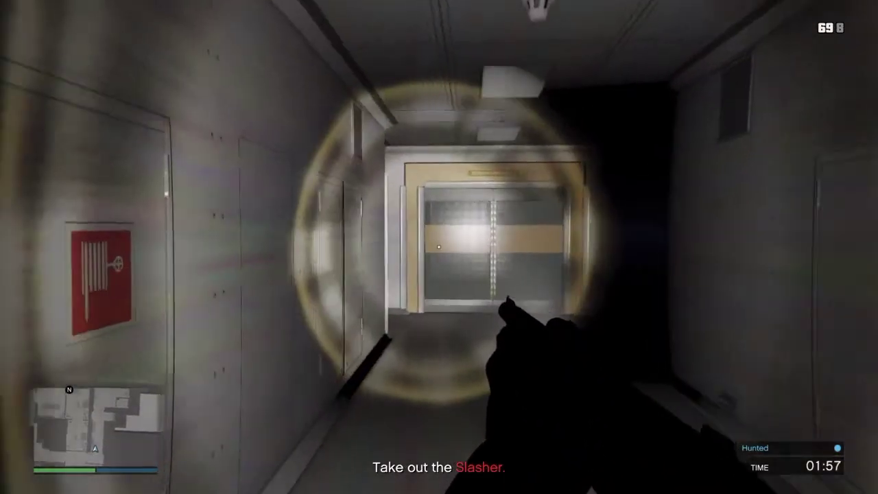
key(w)
key(w)
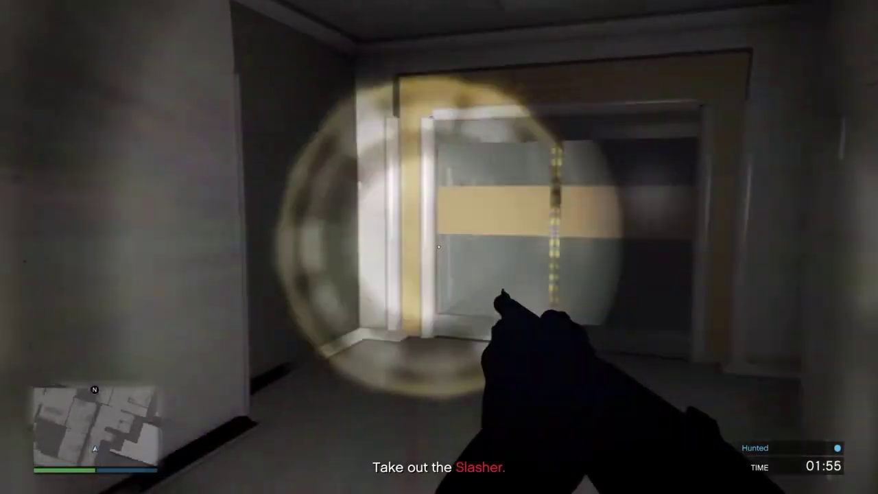
key(w)
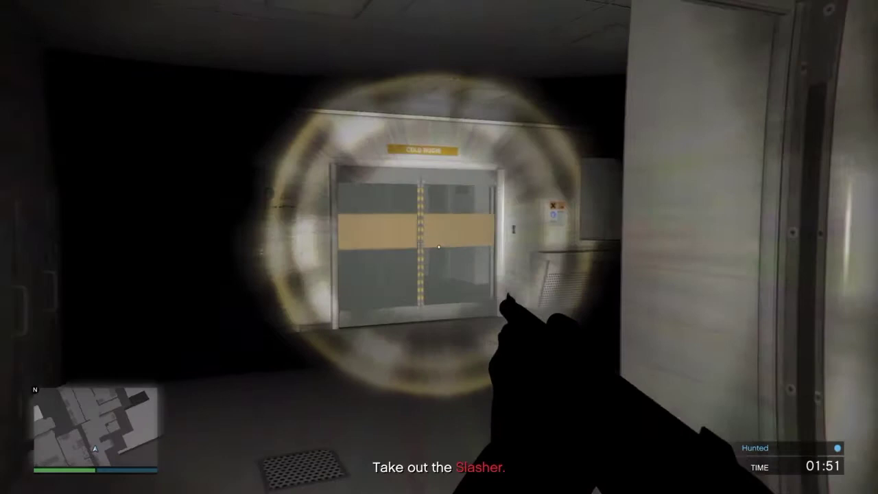
key(w)
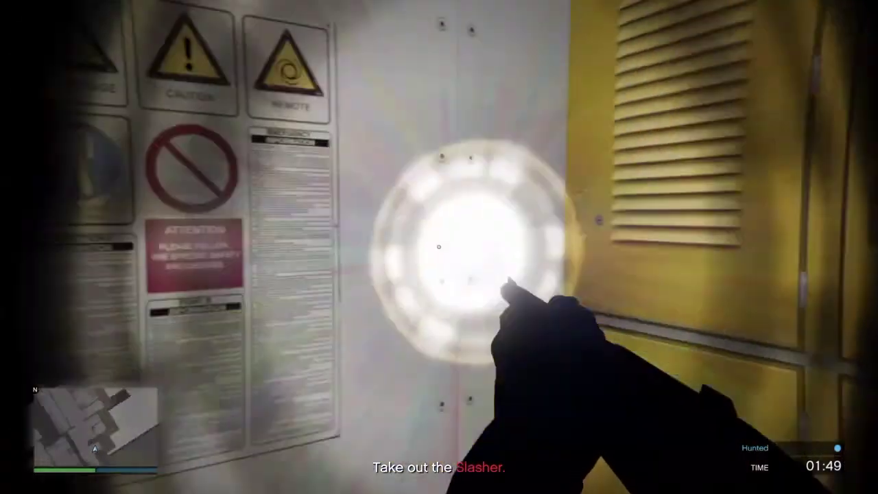